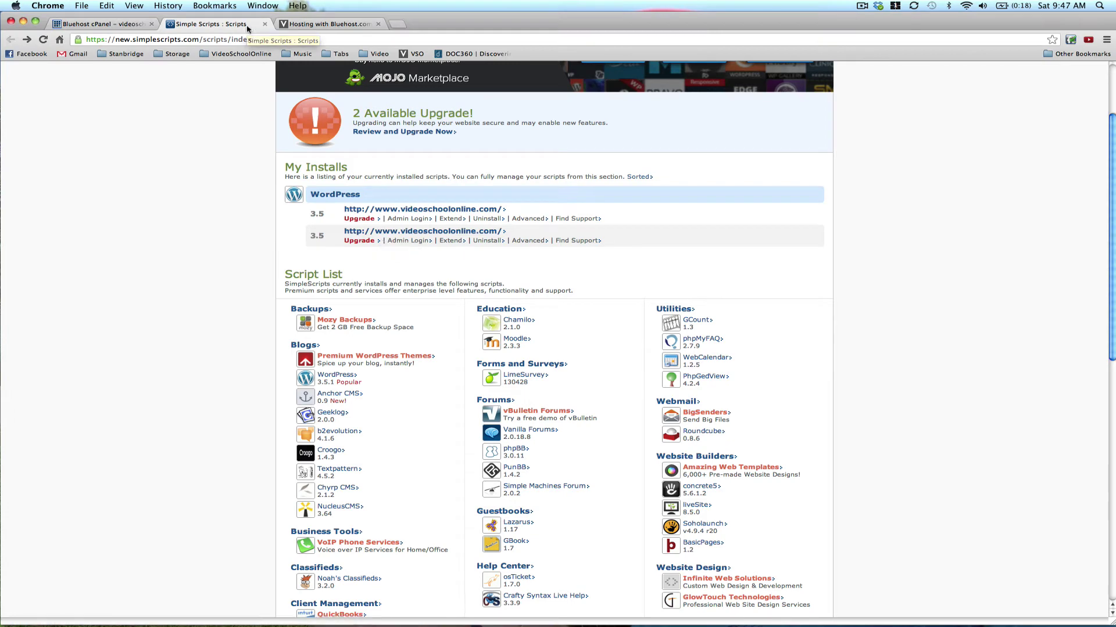
Step: Switch to the Bluehost cPanel tab and scroll to the SimpleScripts Installations and Site Builders sections
left_click(108, 25)
scroll(90, 283, "up", 5)
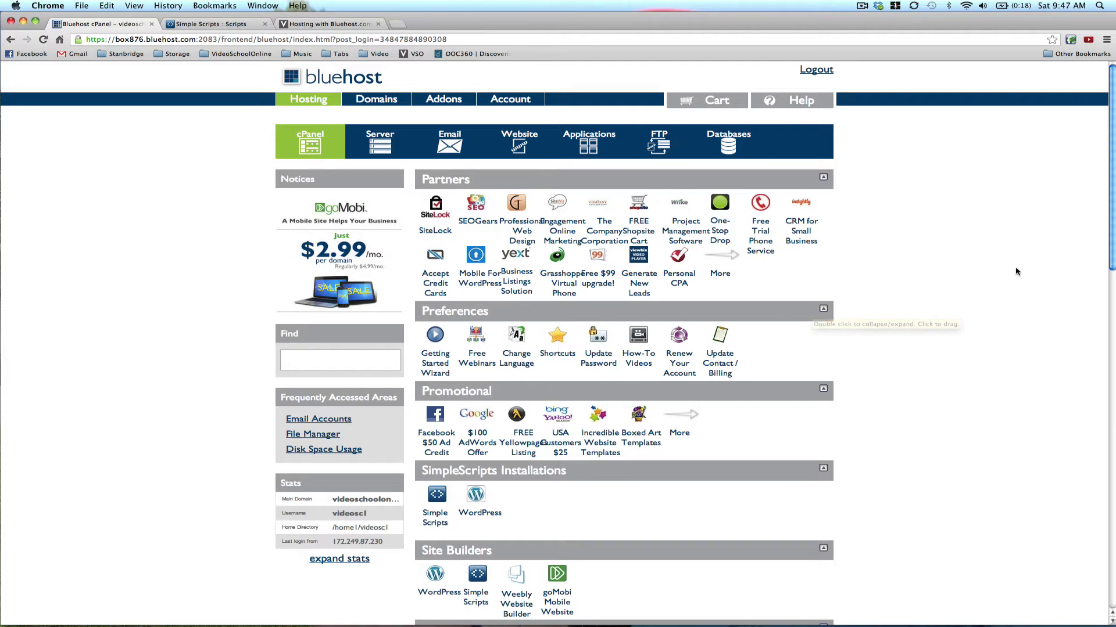
scroll(1005, 284, "down", 1)
scroll(1005, 285, "down", 3)
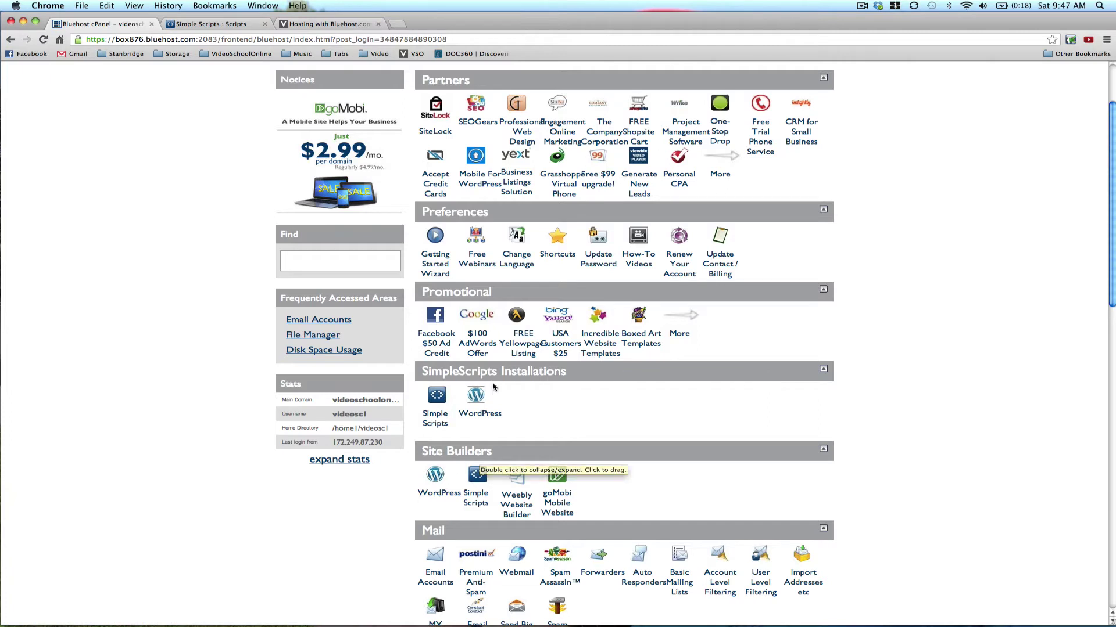
scroll(479, 358, "down", 2)
scroll(479, 358, "down", 1)
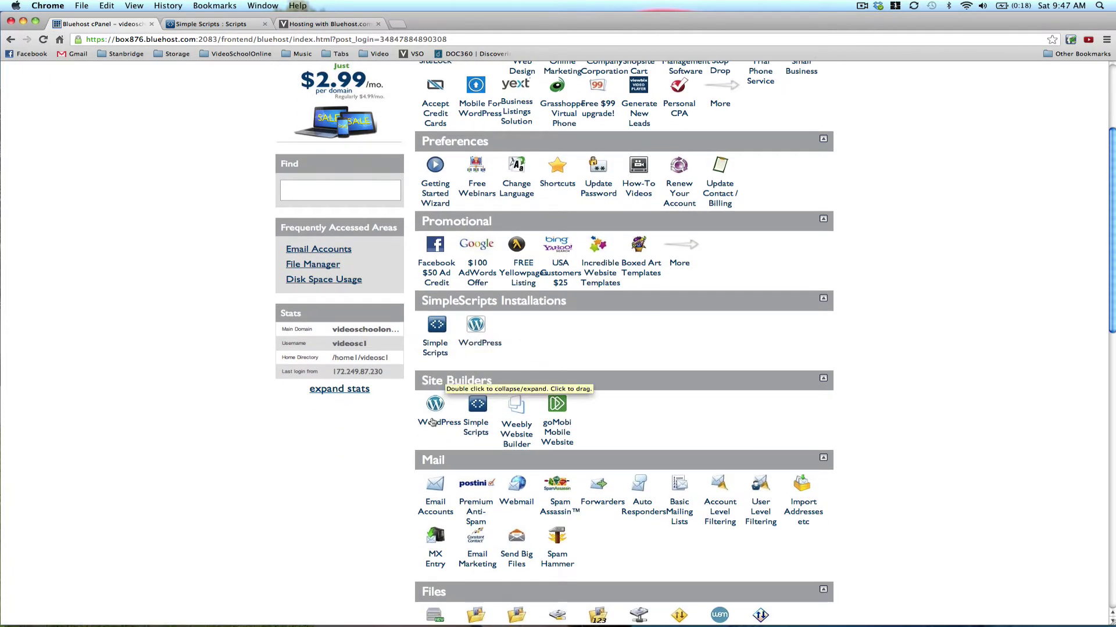
Step: Launch WordPress from Site Builders and find WordPress 3.5.1 under Blogs in the SimpleScripts Script List
left_click(476, 405)
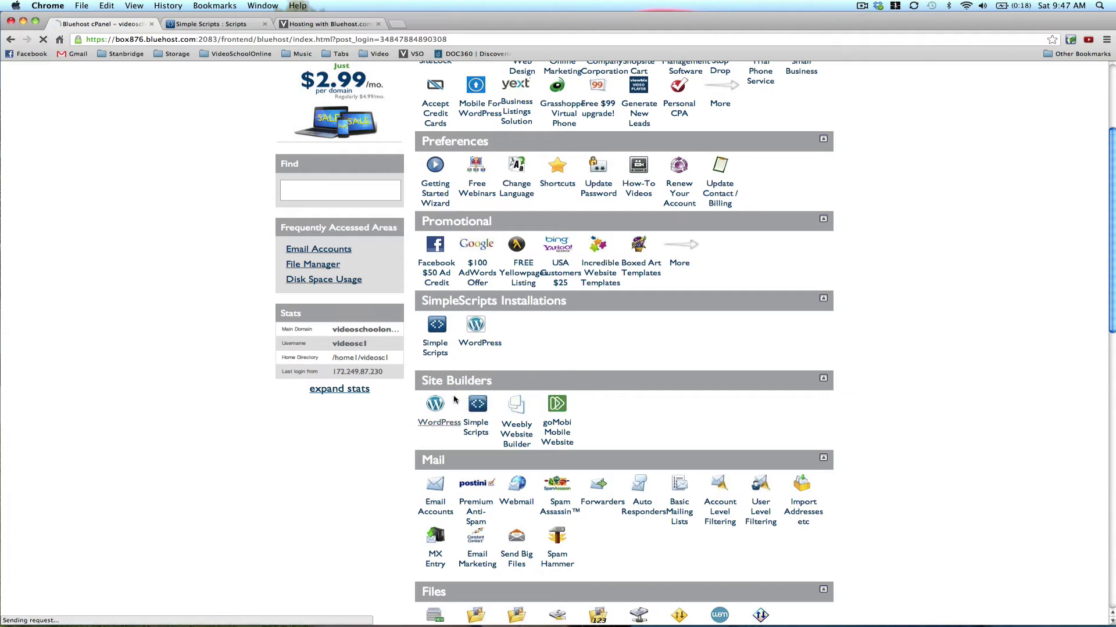
left_click(202, 25)
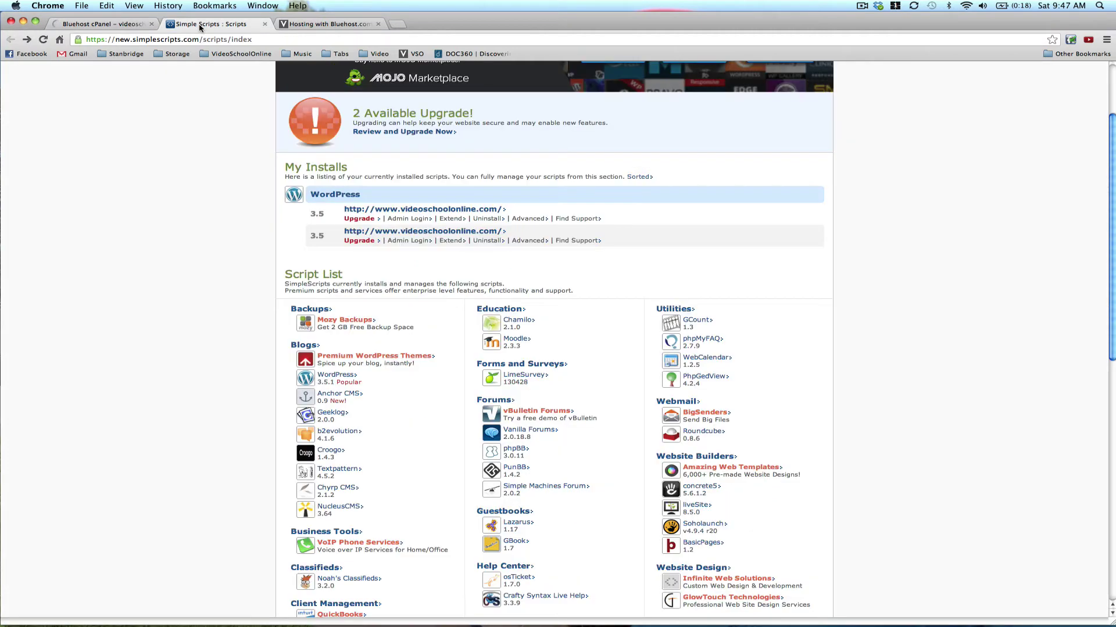
scroll(206, 202, "up", 4)
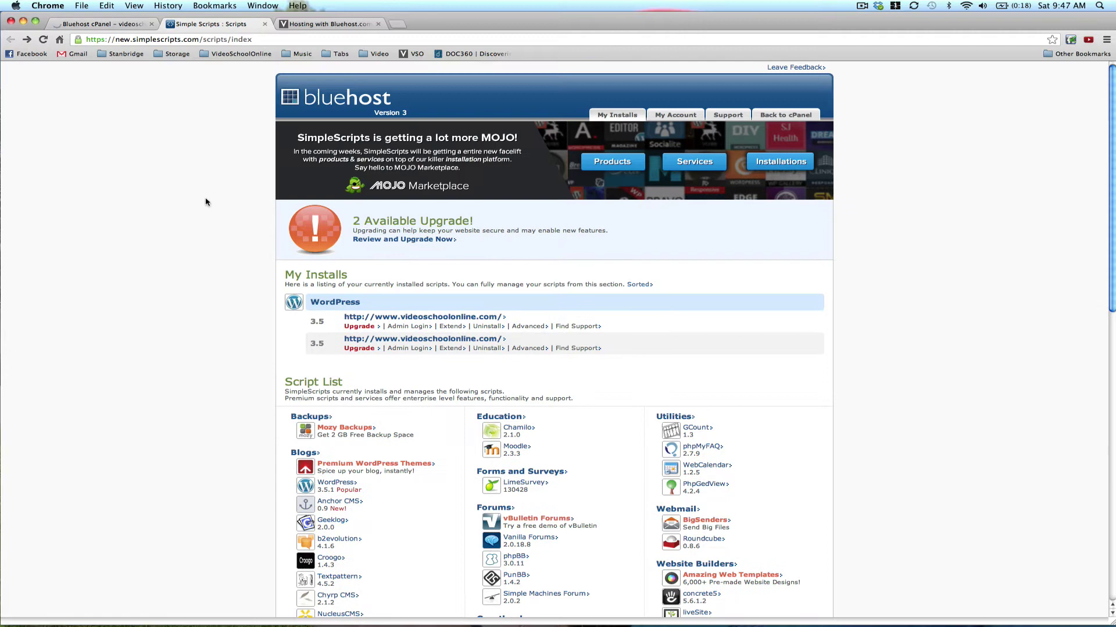
left_click(114, 24)
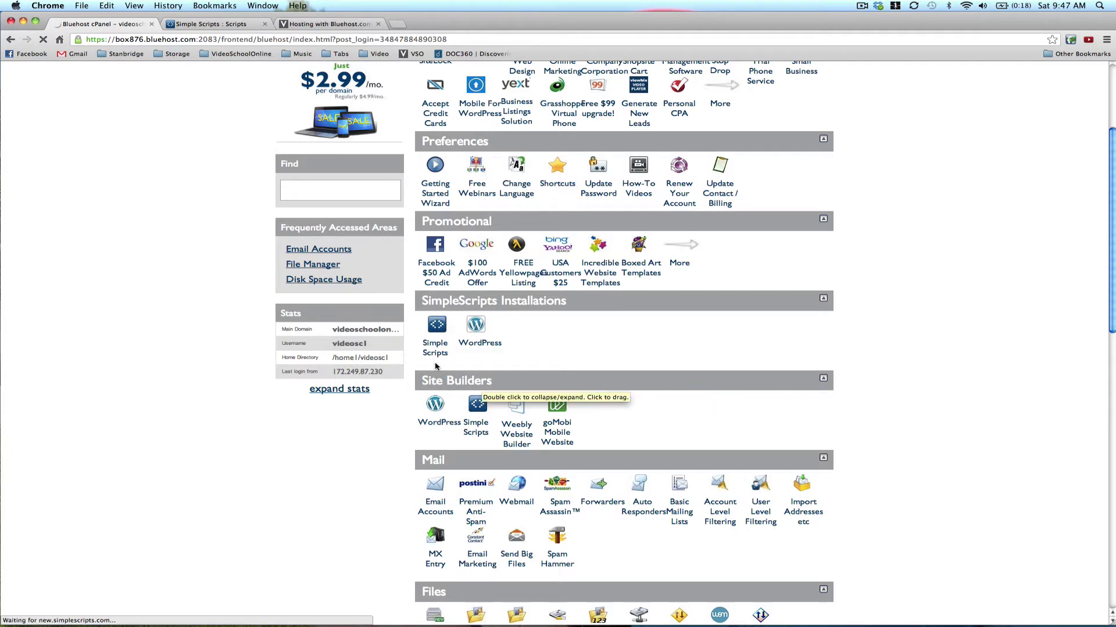
left_click(198, 24)
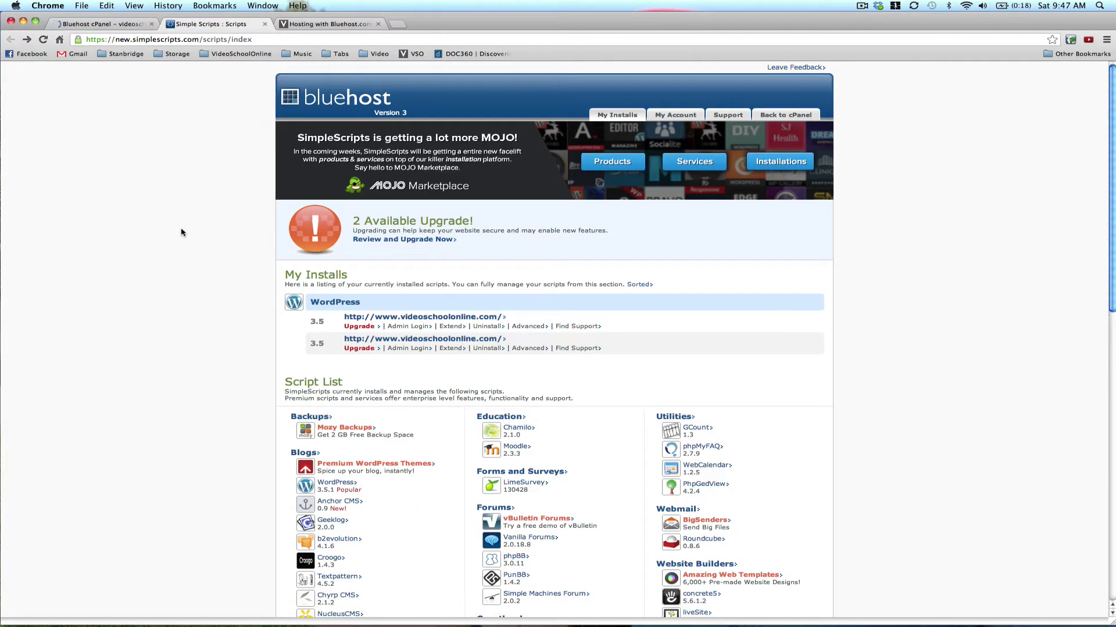
scroll(407, 264, "down", 5)
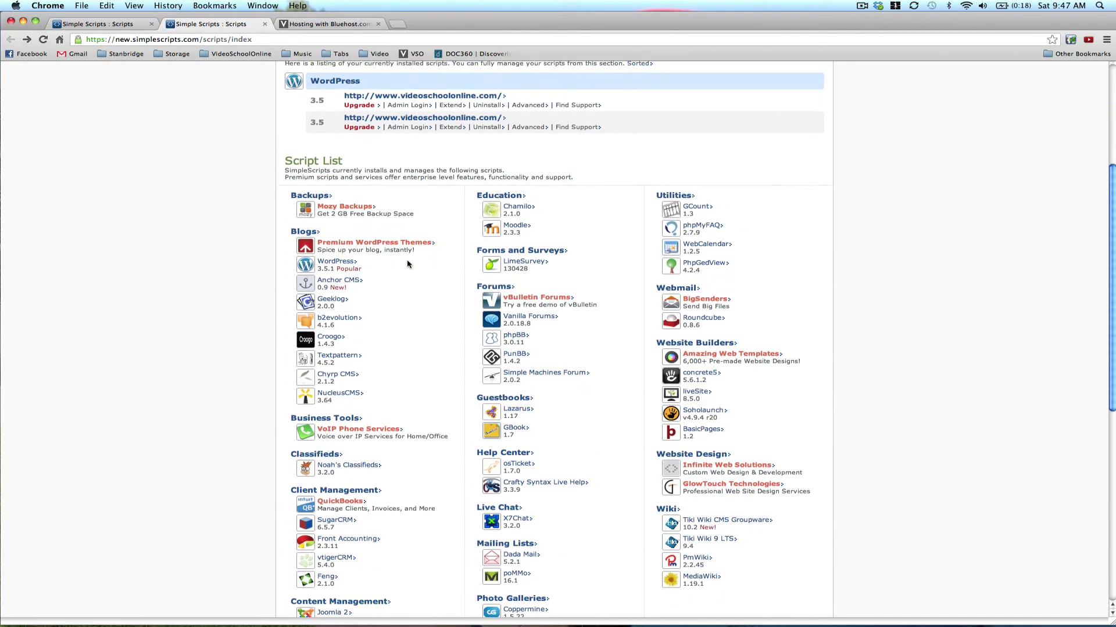
left_click(96, 24)
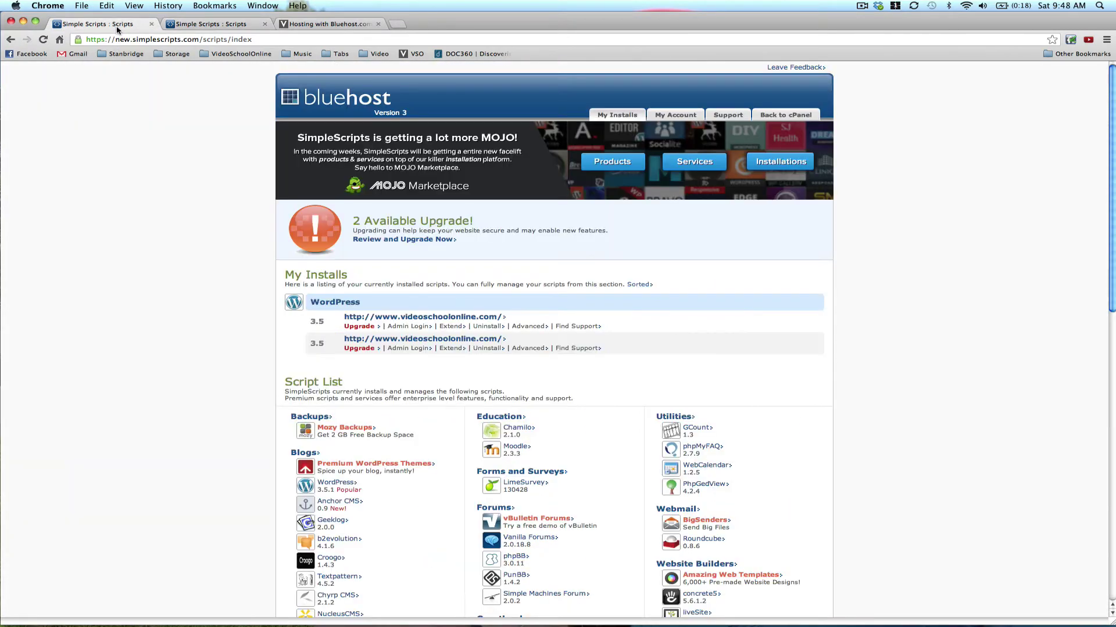
scroll(392, 372, "down", 3)
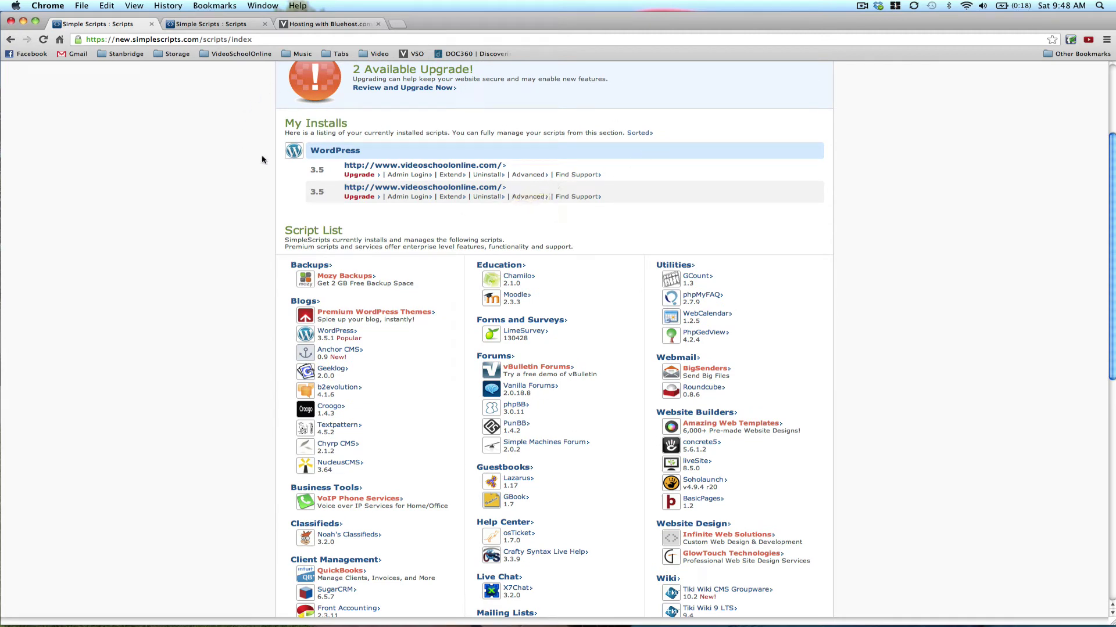
scroll(240, 155, "up", 3)
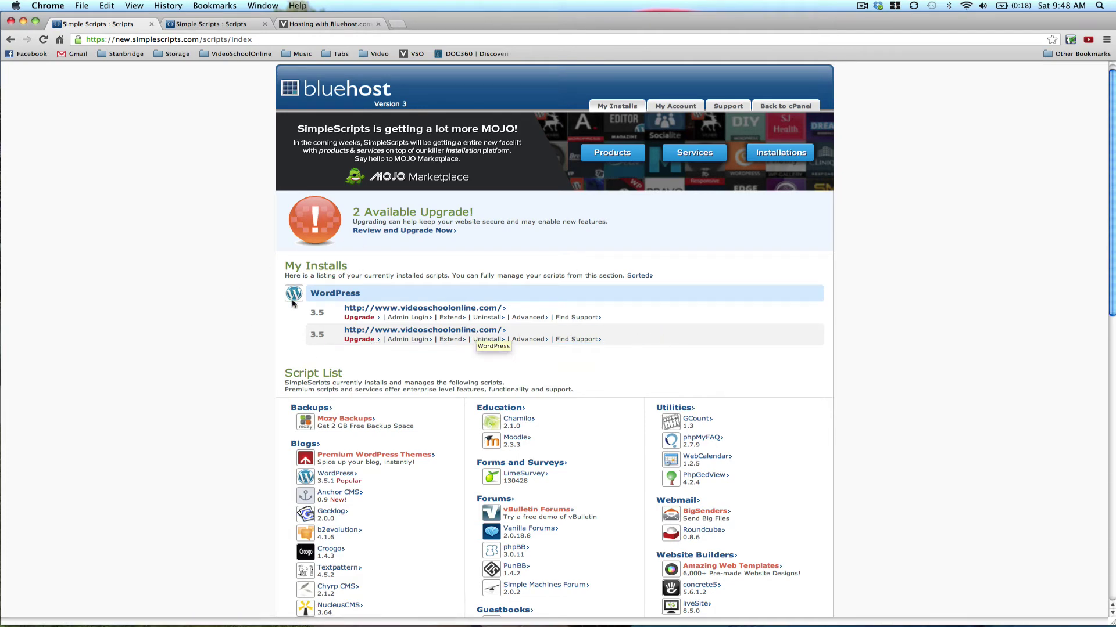
scroll(304, 293, "down", 5)
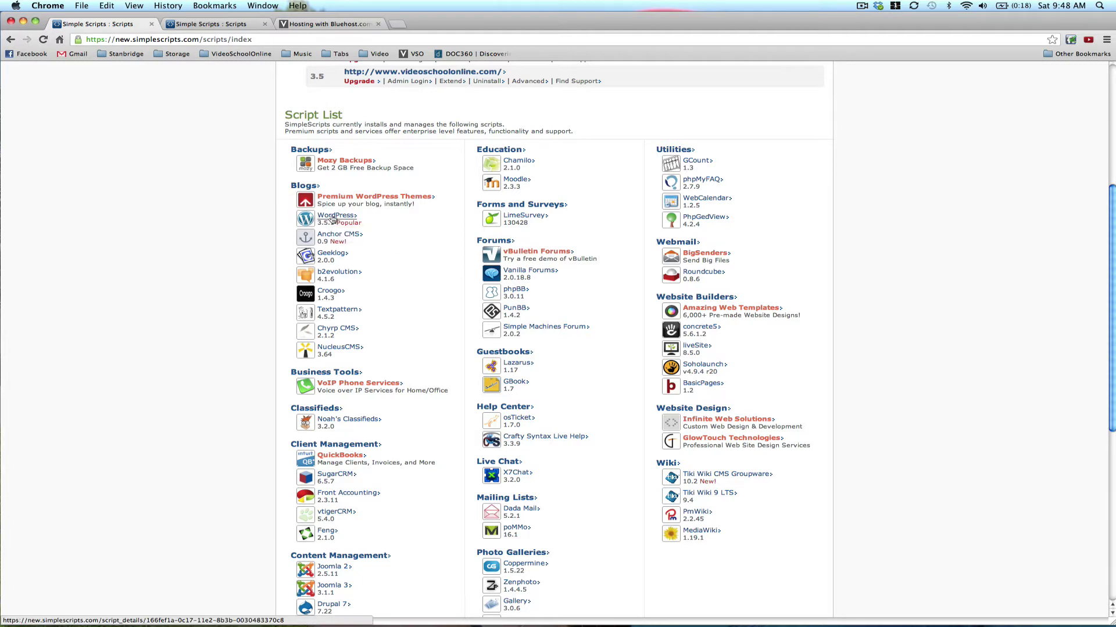
Step: Open the WordPress 3.5.1 page from Blogs and start a new WordPress installation
left_click(333, 218)
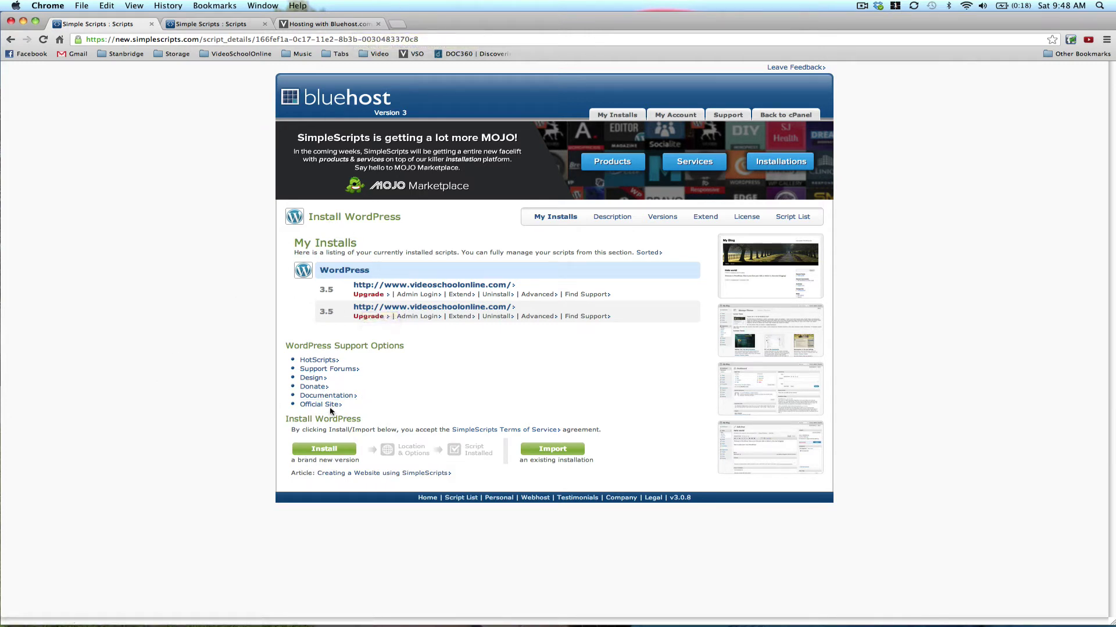
left_click_drag(286, 420, 356, 422)
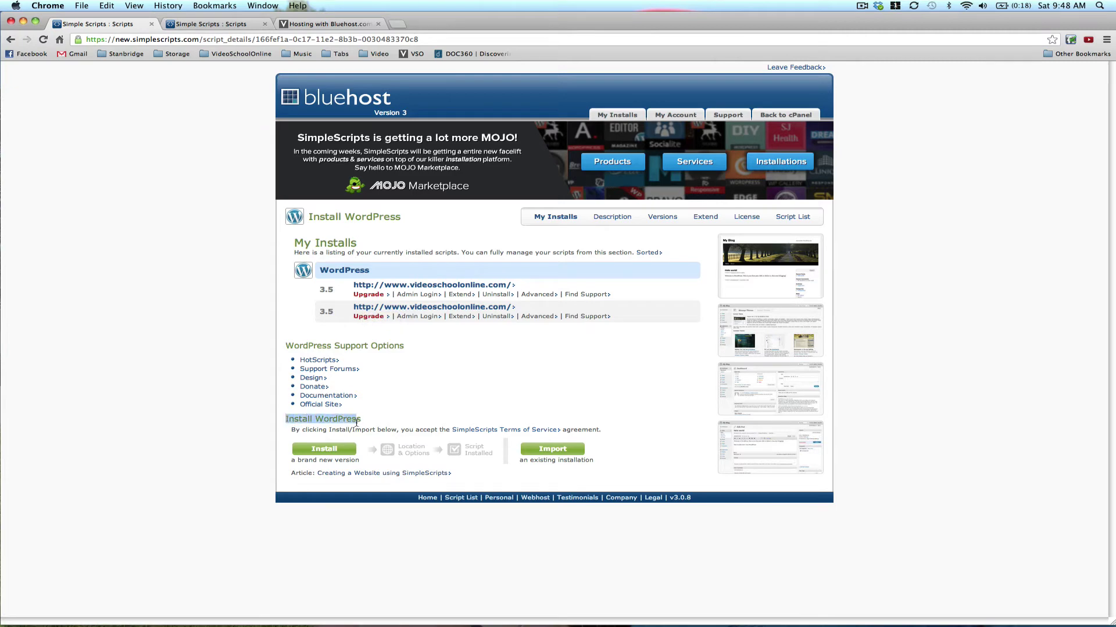
left_click(313, 452)
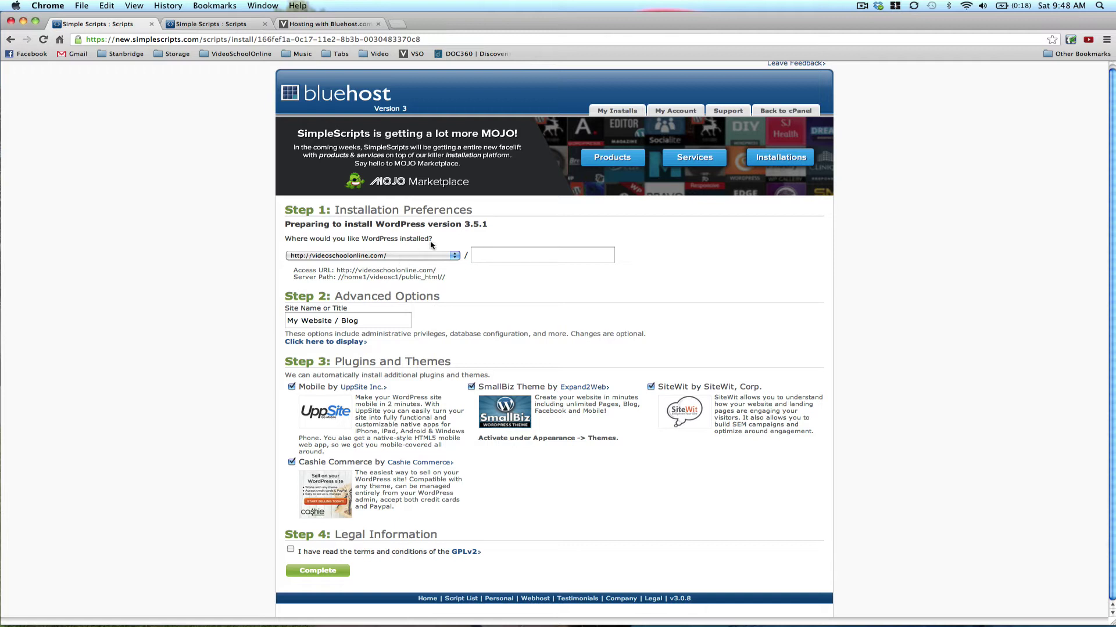
left_click(384, 255)
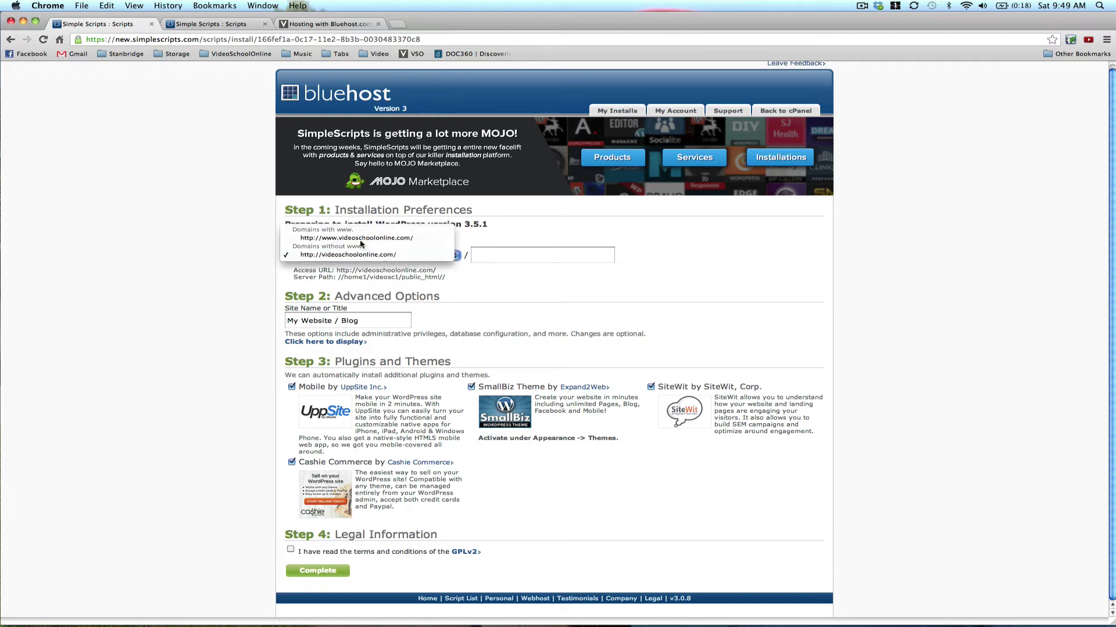
left_click(263, 250)
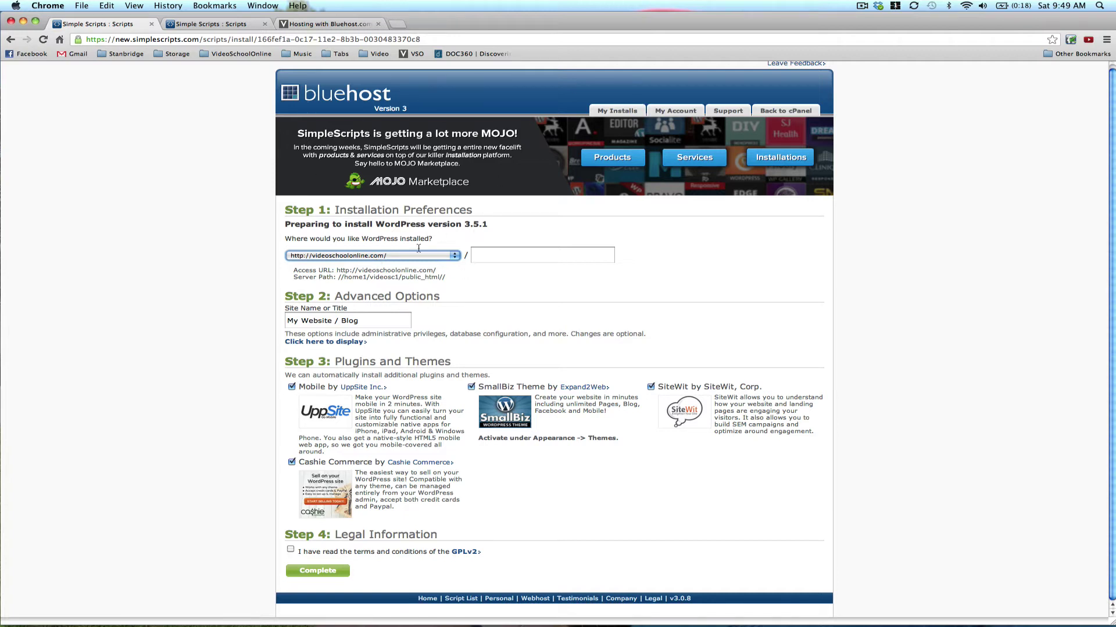
left_click(372, 256)
left_click(139, 300)
left_click_drag(405, 326, 237, 322)
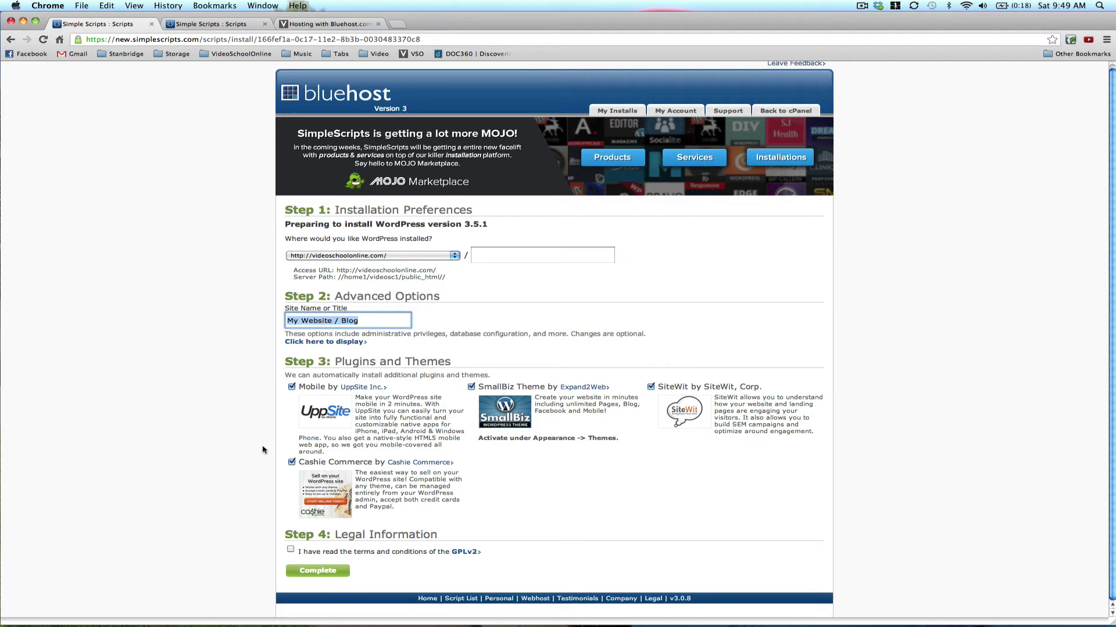
Step: Uncheck the Cashie, Mobile, SmallBiz and SiteWit add-ons and accept the GPLv2 terms
left_click(291, 462)
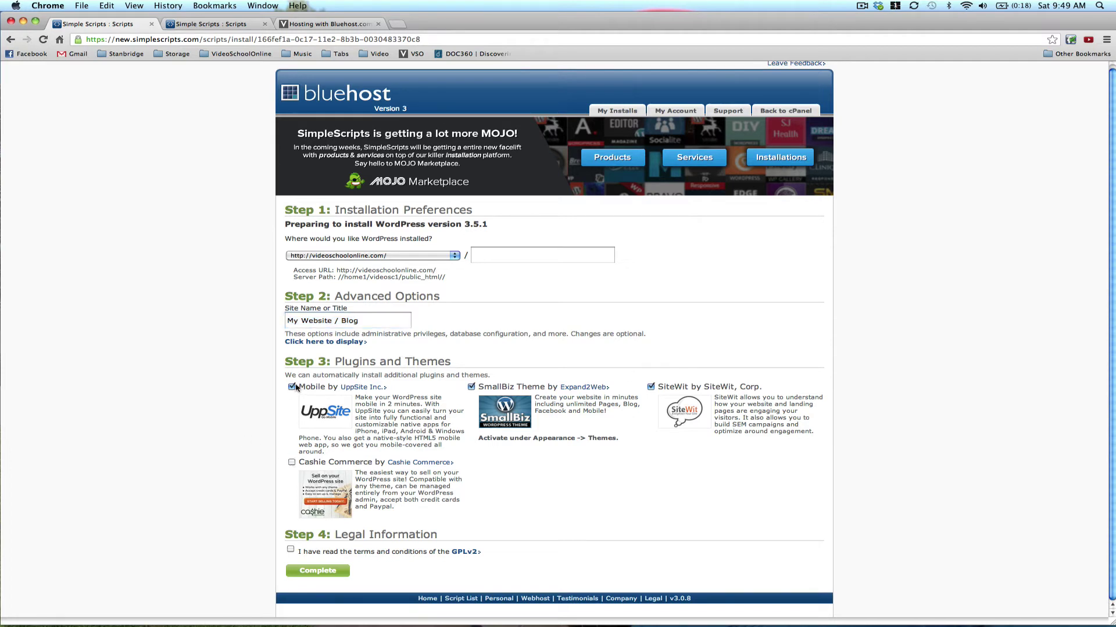
left_click(293, 388)
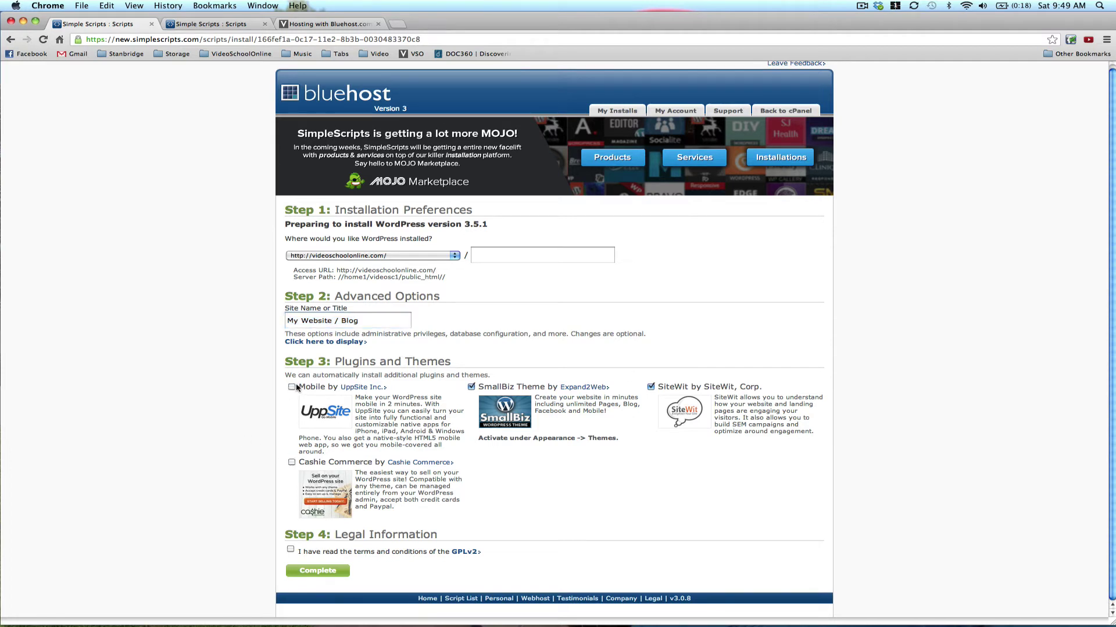
left_click(474, 389)
left_click(649, 388)
left_click(291, 550)
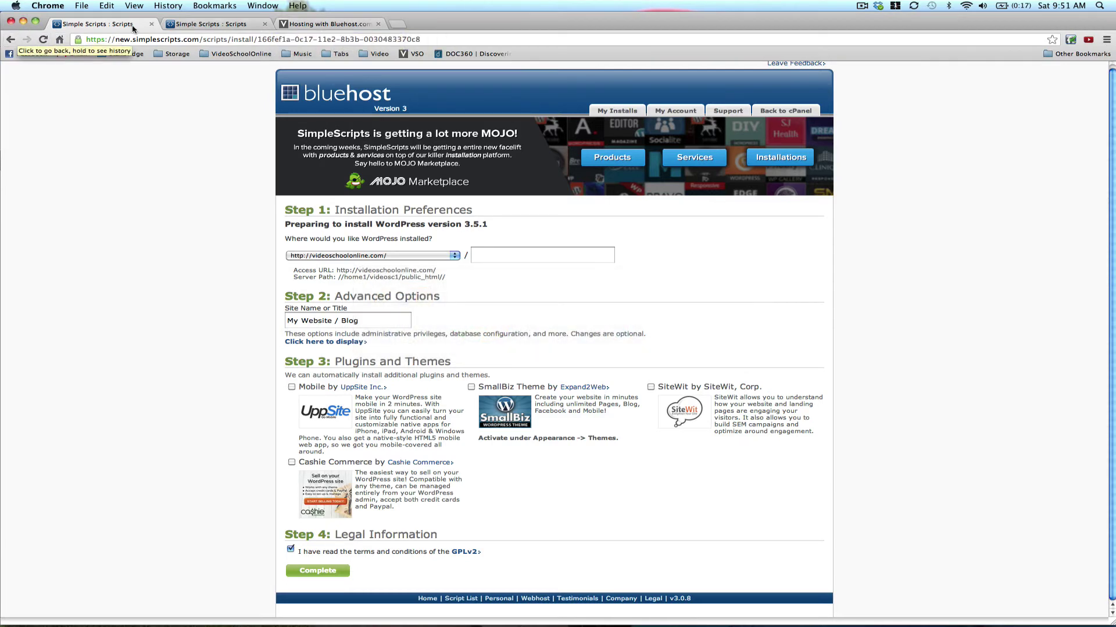
Step: Go back three pages from the install form and scroll to WordPress 3.5.1 in the Script List
left_click(192, 23)
scroll(169, 129, "up", 4)
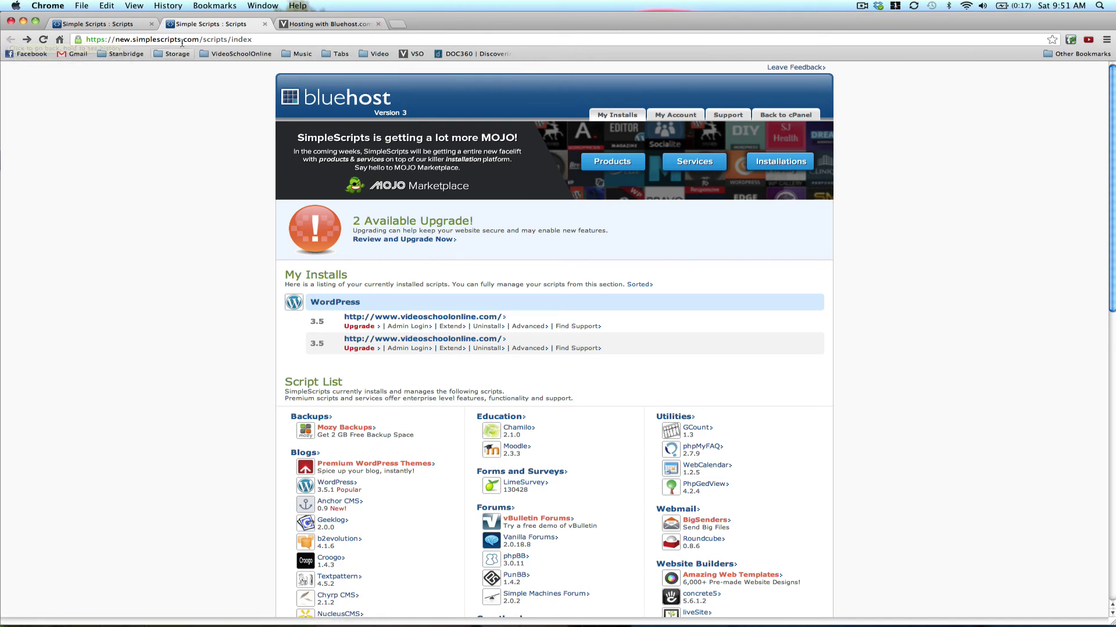
left_click(97, 24)
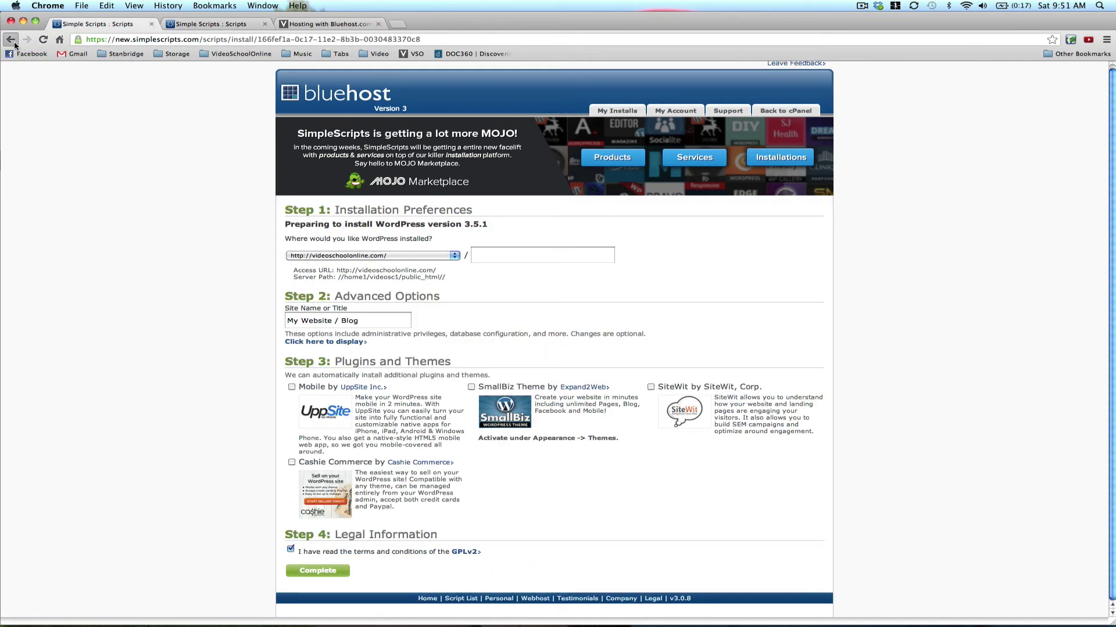
left_click(10, 40)
left_click(11, 40)
left_click(10, 39)
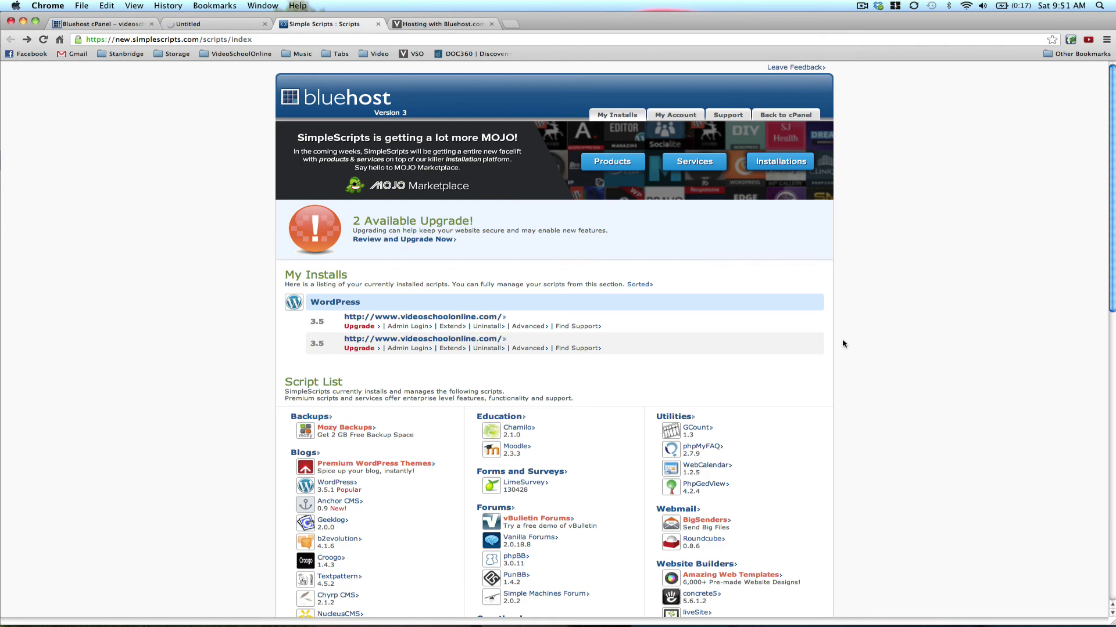
scroll(843, 344, "down", 5)
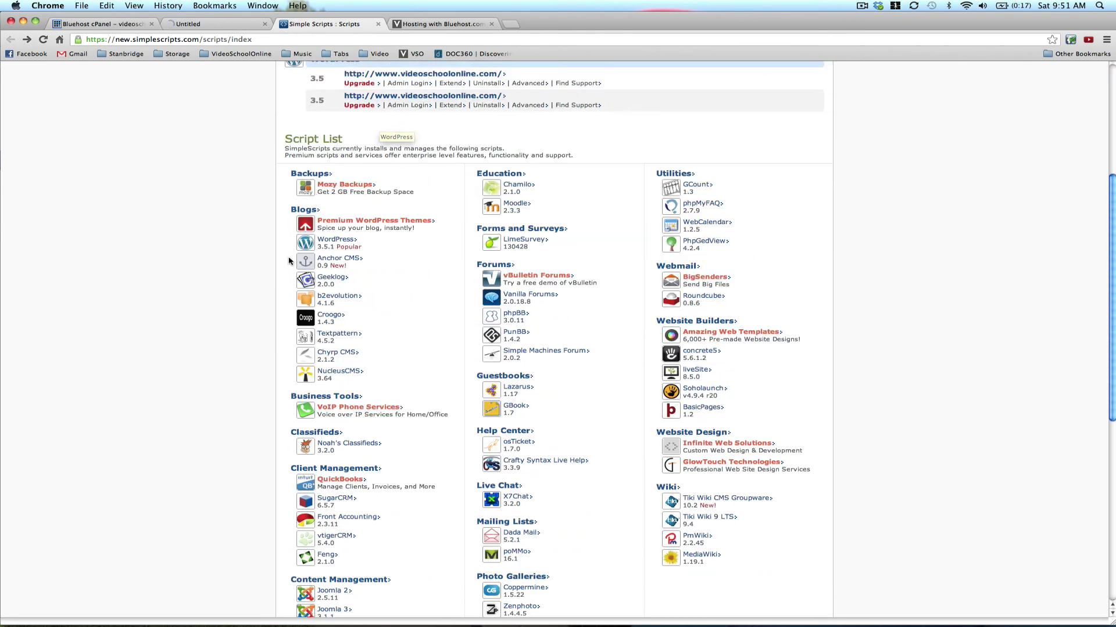
Step: Open the WordPress details page from Blogs, then view the scripts index listing two WordPress 3.5 installs
left_click(348, 240)
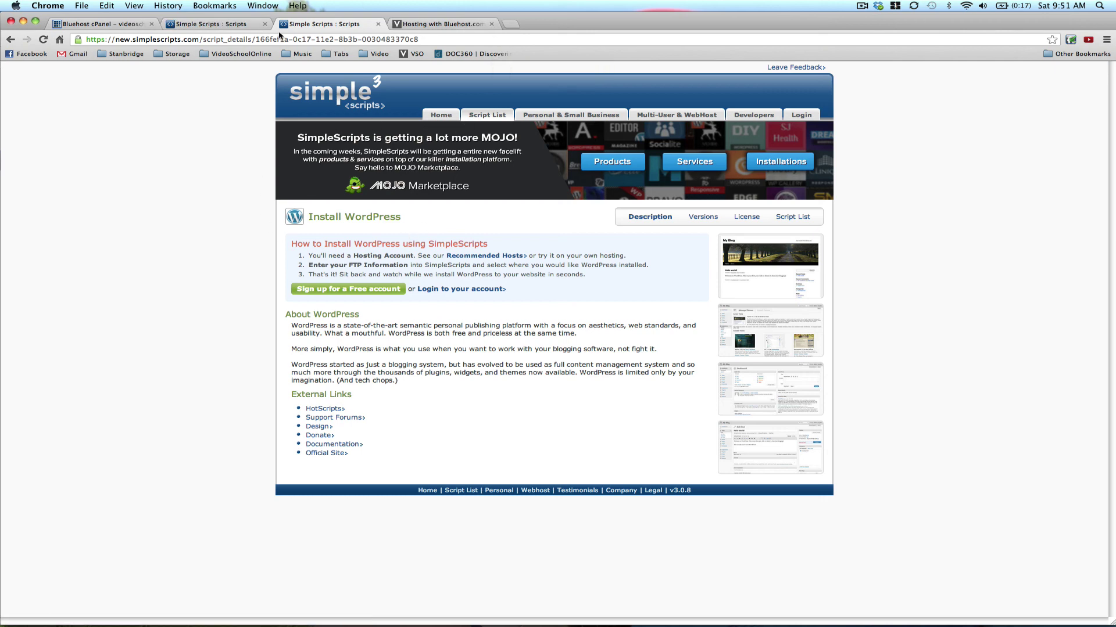
left_click(232, 25)
scroll(443, 316, "down", 3)
scroll(443, 315, "down", 1)
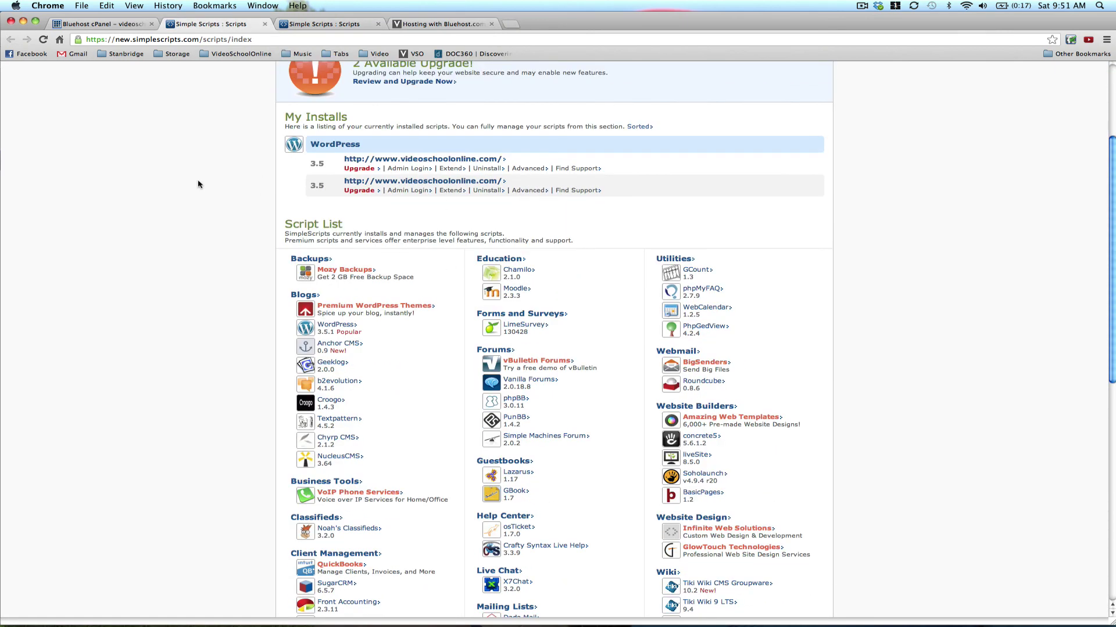